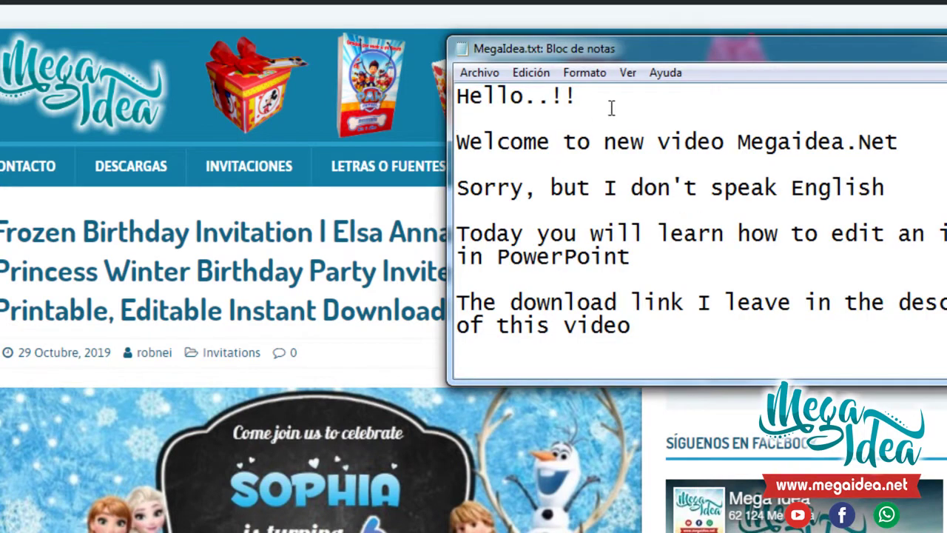
Step: Highlight each line of the MegaIdea.txt intro note, from the greeting to the download-link paragraph
drag(580, 96, 452, 96)
drag(456, 142, 933, 151)
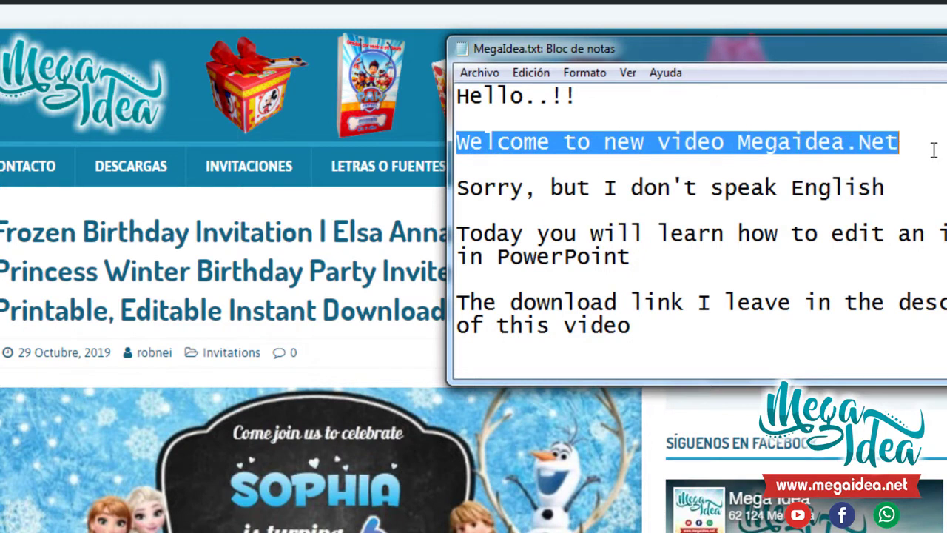
drag(458, 194, 905, 194)
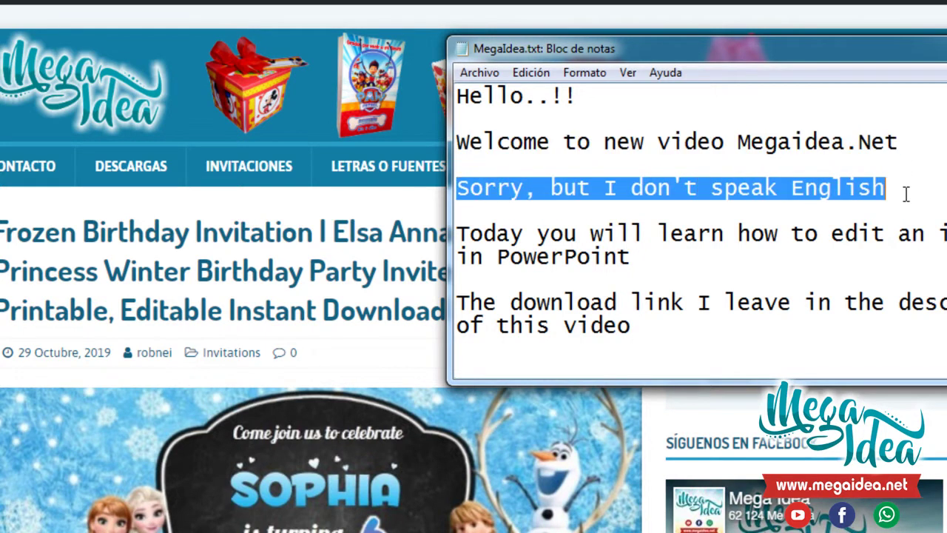
mouse_move(458, 236)
mouse_down()
mouse_move(532, 251)
mouse_move(668, 253)
mouse_up()
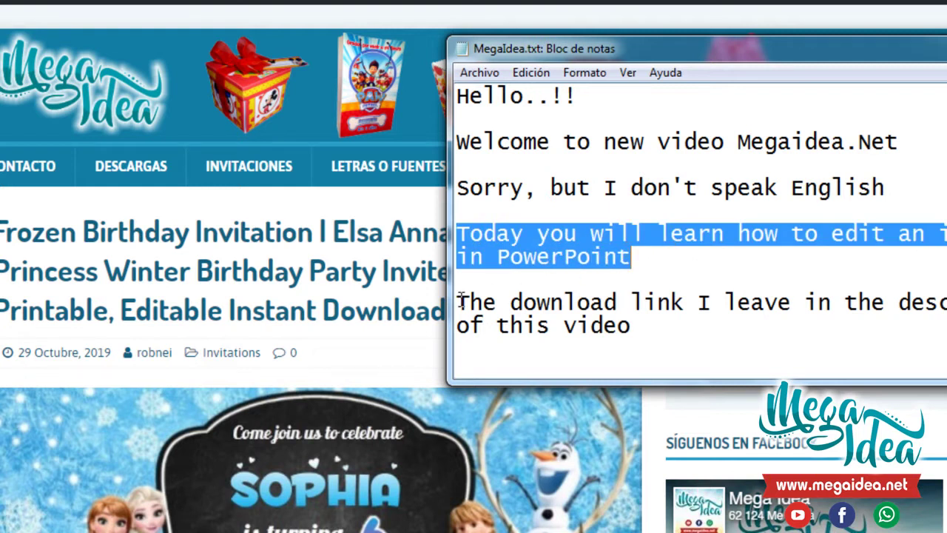
mouse_move(460, 301)
mouse_down()
mouse_move(704, 303)
mouse_move(704, 325)
mouse_up()
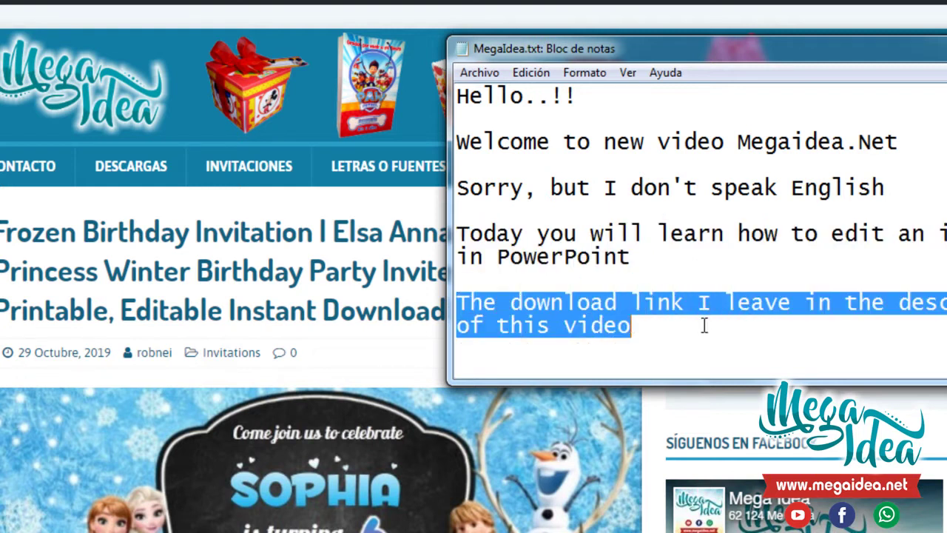
Step: Scroll the Megaidea post to the Frozen invitation and enable editing of Invitation-Frozen.pptx
click(323, 311)
scroll(307, 316, down, 1)
scroll(307, 317, down, 2)
scroll(307, 318, down, 2)
scroll(308, 319, down, 2)
scroll(308, 319, up, 2)
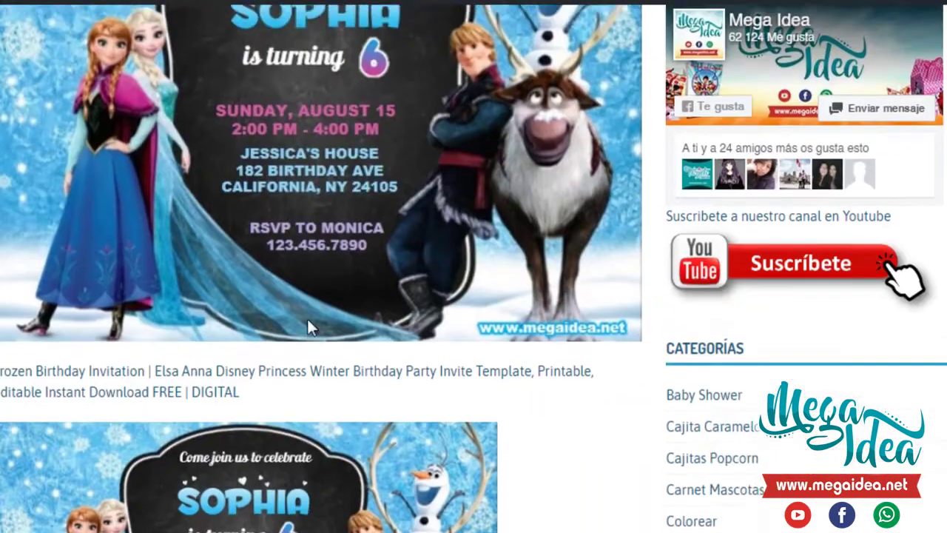
scroll(309, 337, down, 7)
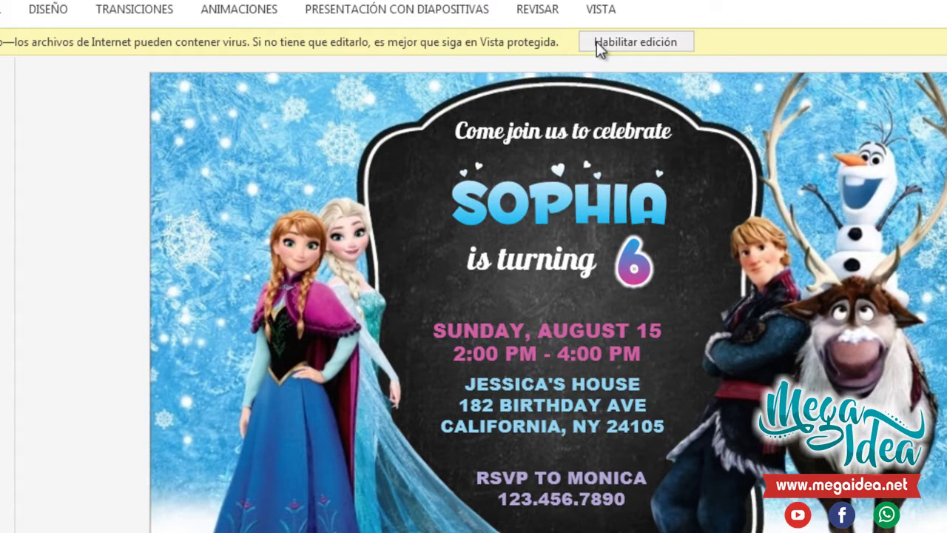
click(632, 42)
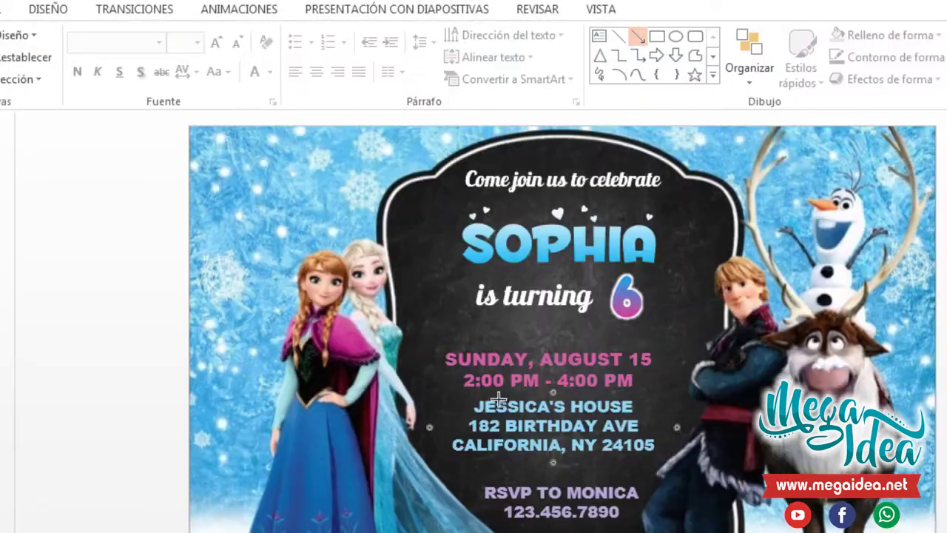
key(alt+Tab)
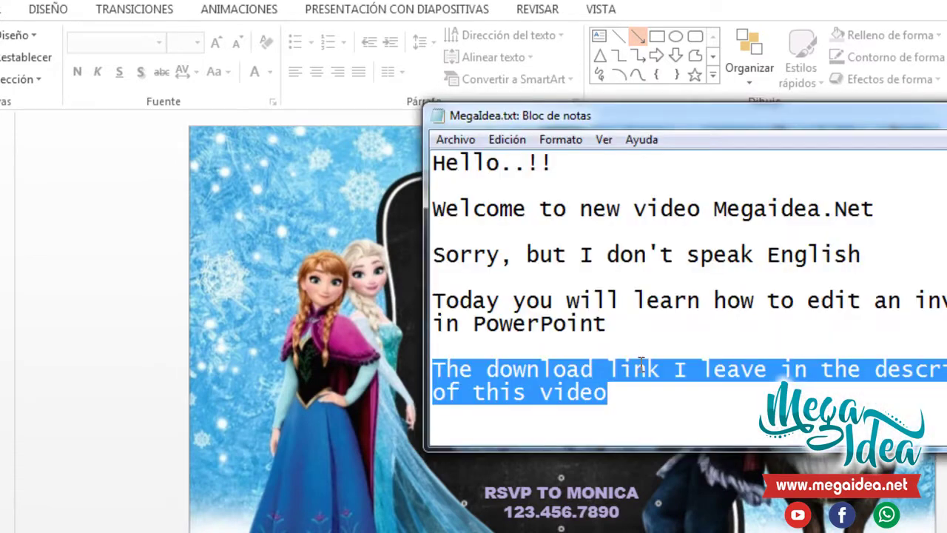
Step: Highlight the note's paragraphs on using only PowerPoint and changing the child's name, age, date and place
scroll(641, 363, down, 1)
scroll(647, 369, down, 1)
mouse_move(434, 303)
mouse_down()
mouse_move(728, 310)
mouse_move(861, 348)
mouse_move(825, 369)
mouse_up()
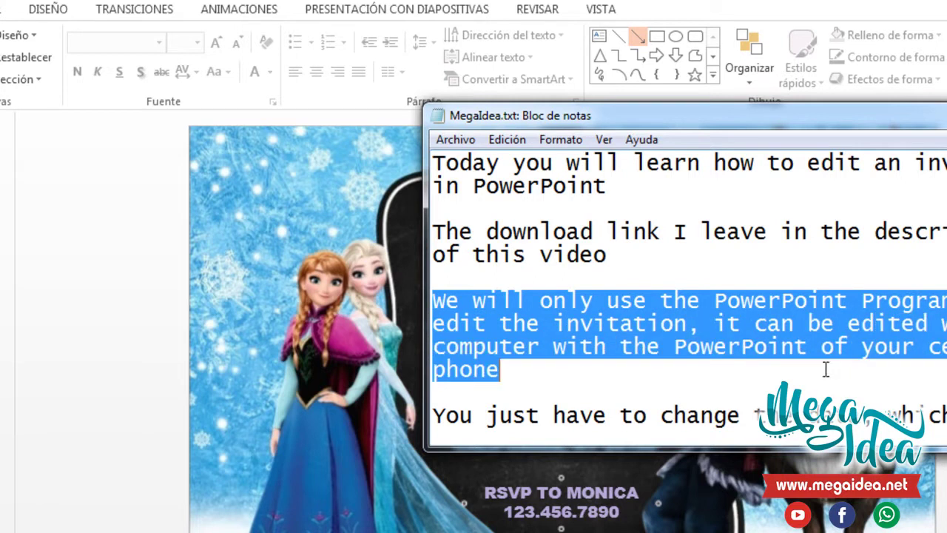
click(438, 414)
scroll(530, 395, down, 1)
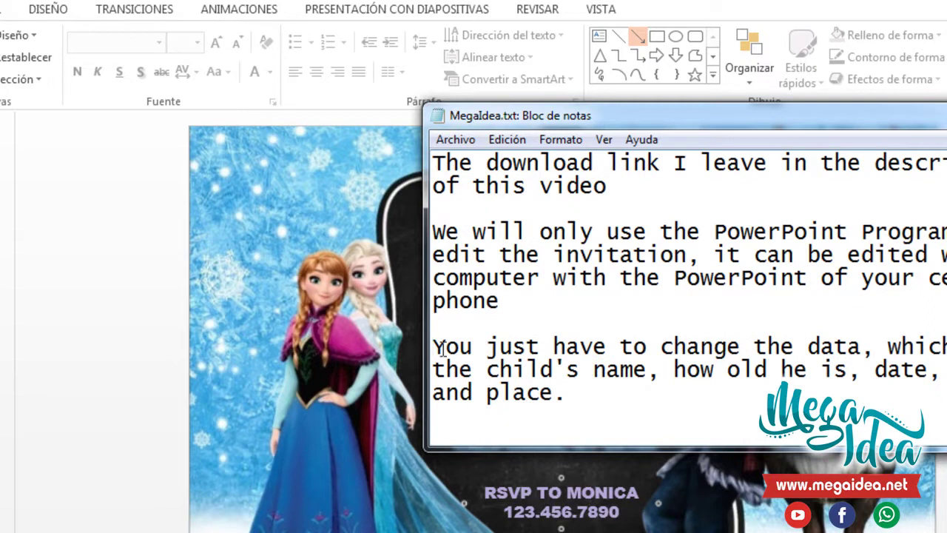
drag(447, 346, 824, 383)
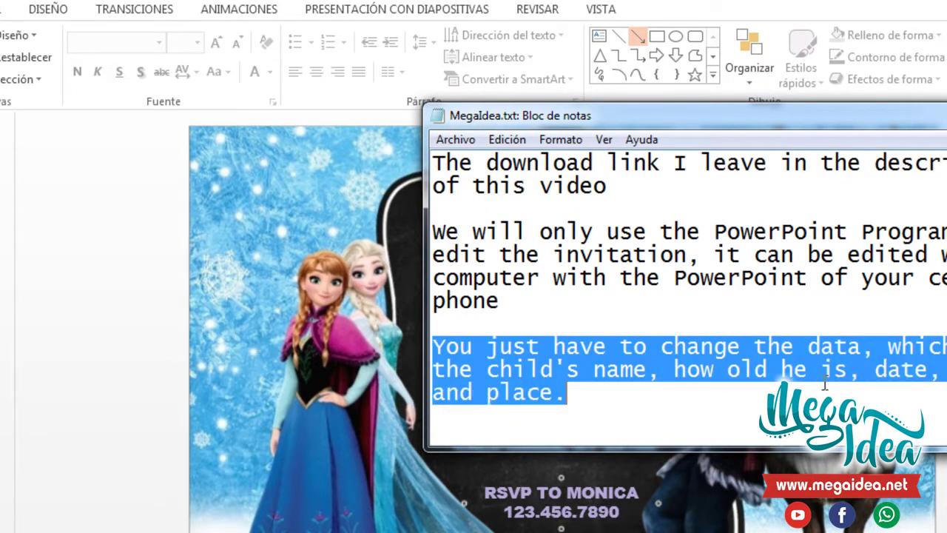
scroll(688, 278, down, 1)
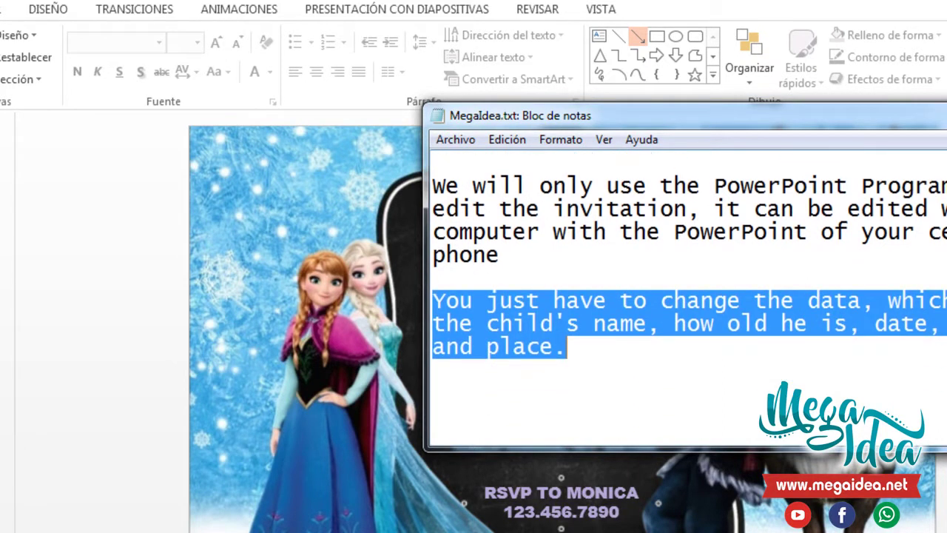
click(416, 353)
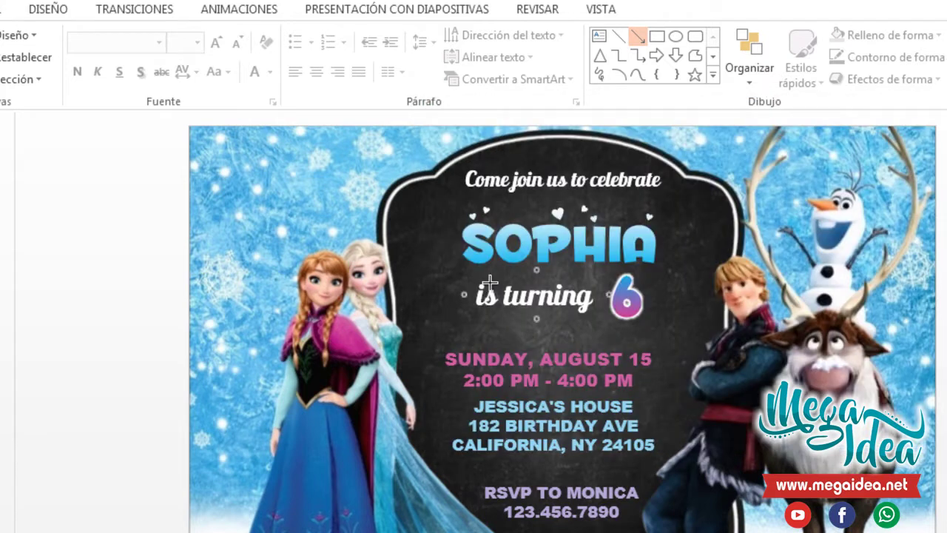
Step: Replace the name SOPHIA with MARYORI and the age 6 with 5
click(512, 250)
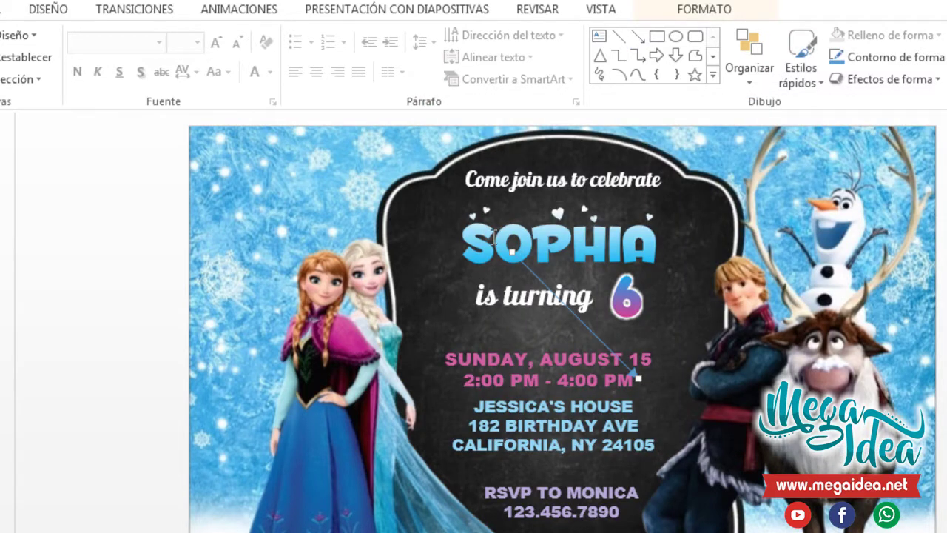
click(574, 243)
drag(471, 243, 663, 252)
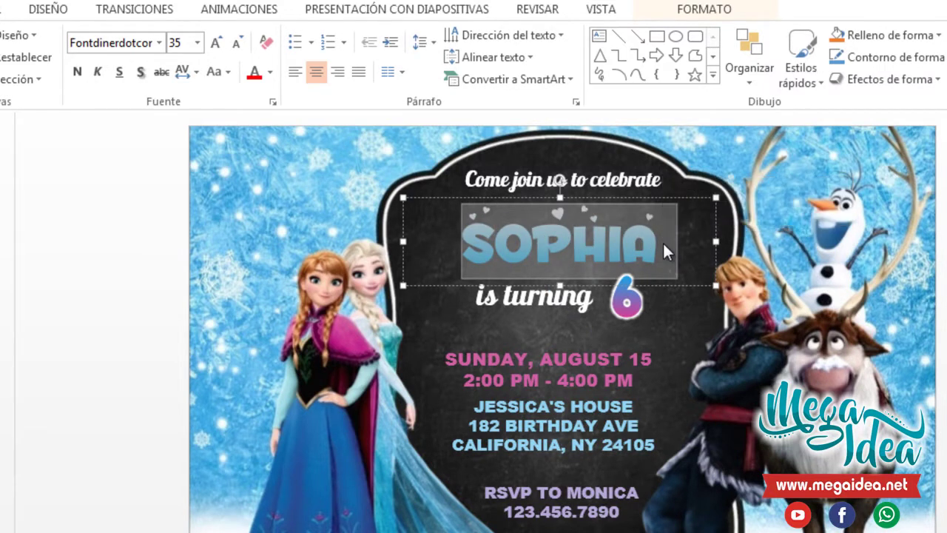
text(MARY)
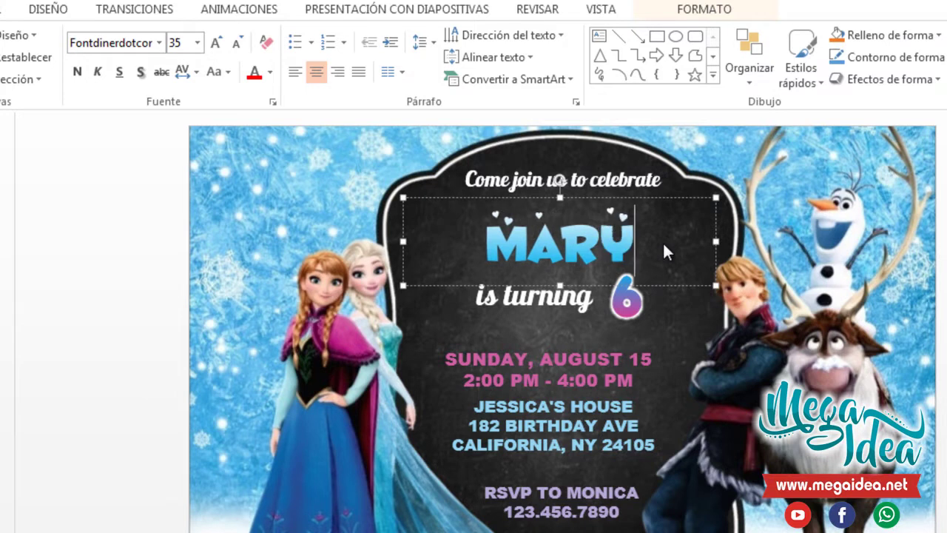
text(ORI)
click(634, 285)
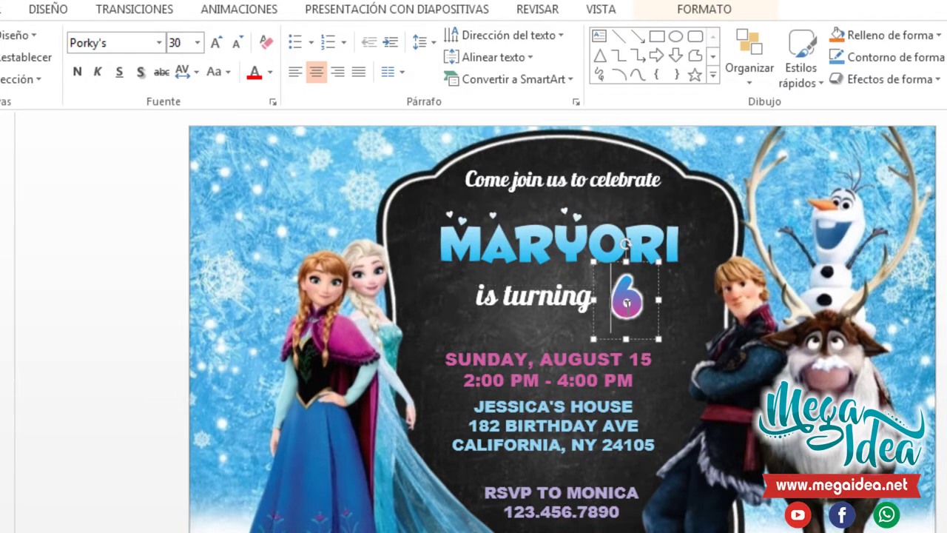
double_click(636, 296)
text(5)
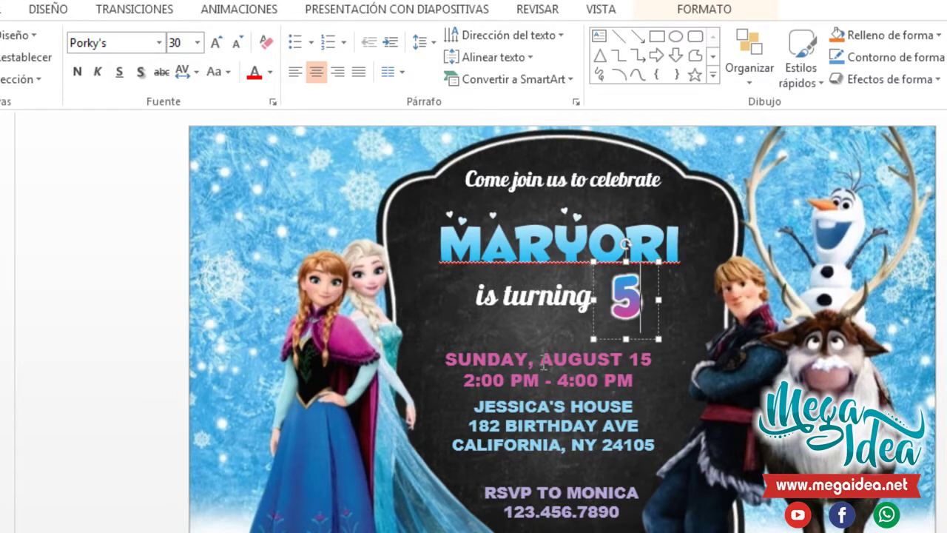
Step: Try test text in the date and address boxes, undoing each change with Ctrl+Z
click(452, 359)
drag(445, 358, 628, 361)
text(sdsd)
key(ctrl+z)
click(548, 423)
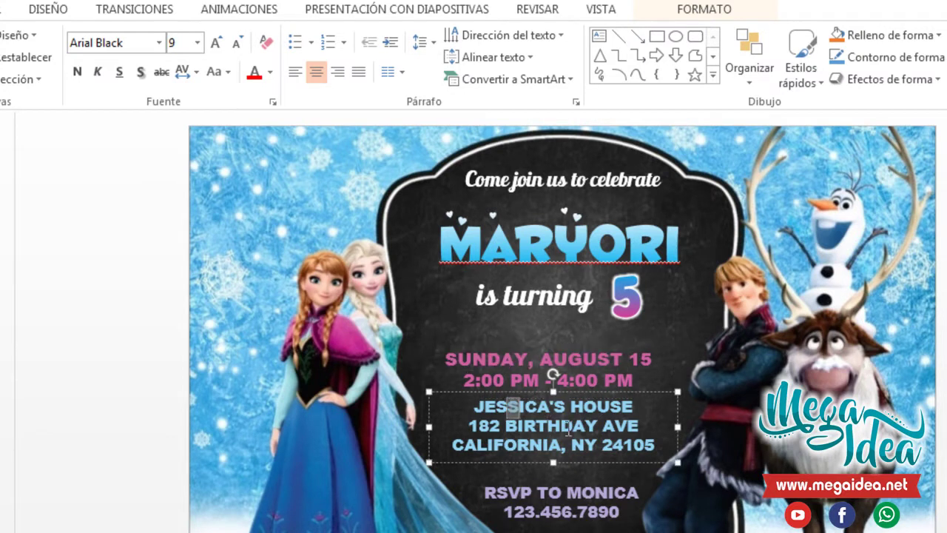
drag(453, 403, 655, 446)
key(BackSpace)
text(sdsada)
key(ctrl+z)
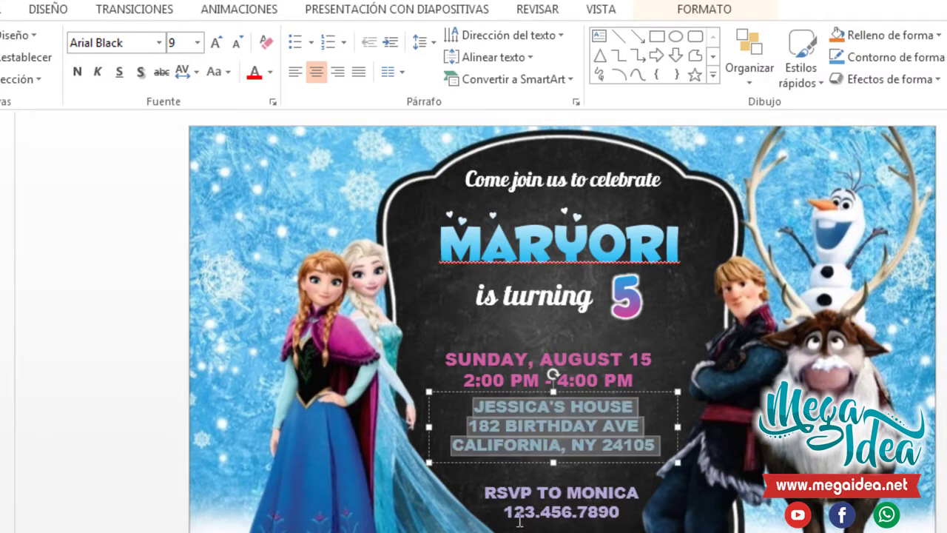
Step: Try test text on the RSVP TO MONICA line, undo it, and select the party time text
click(508, 493)
drag(485, 492, 596, 503)
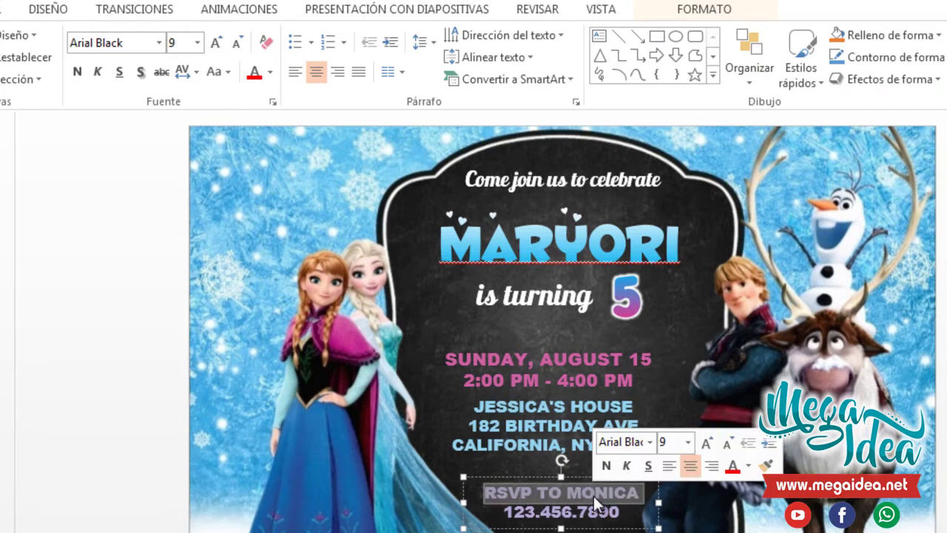
text(RTRTR)
key(ctrl+z)
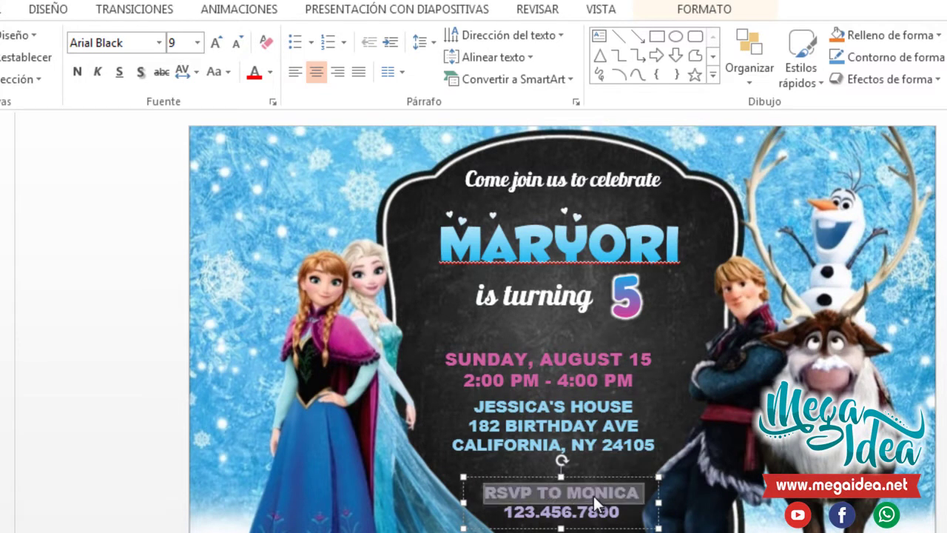
click(577, 379)
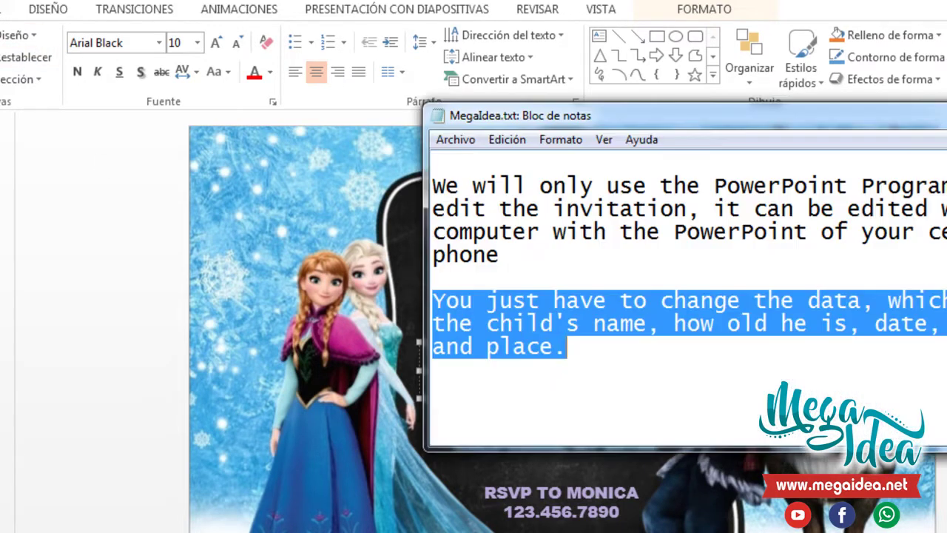
Step: Highlight the note's 'Then Save it in JPG Format' line and return to the MARYORI invitation
click(673, 375)
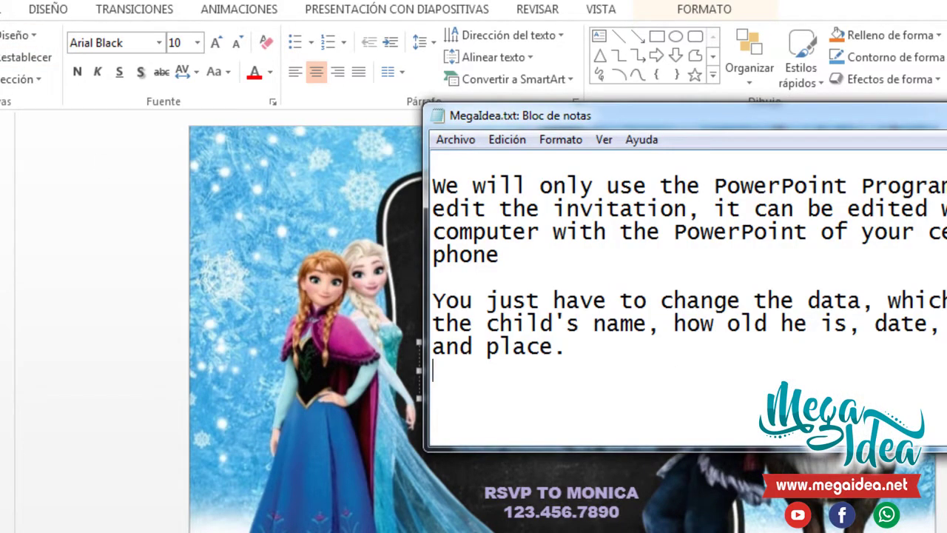
scroll(688, 289, down, 2)
mouse_move(832, 343)
mouse_down()
mouse_move(428, 360)
mouse_move(828, 350)
mouse_up()
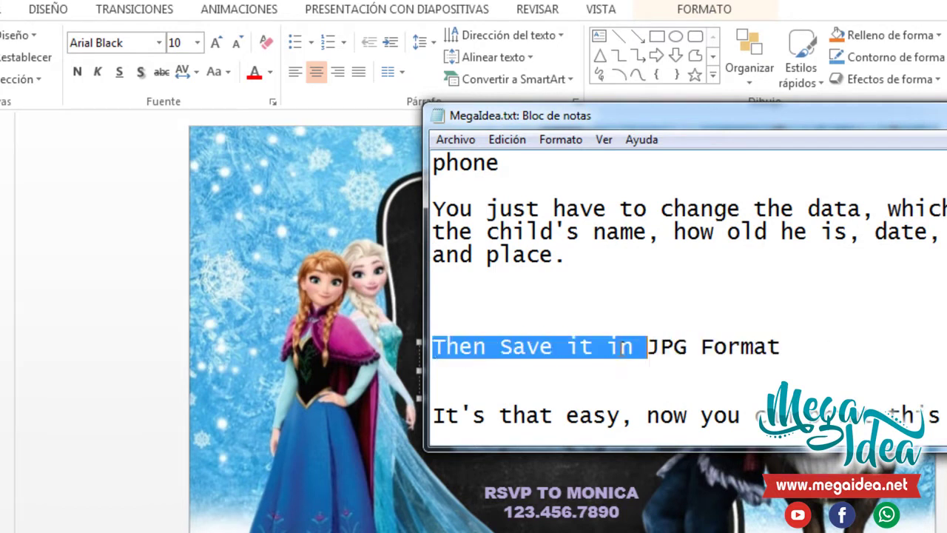
click(123, 283)
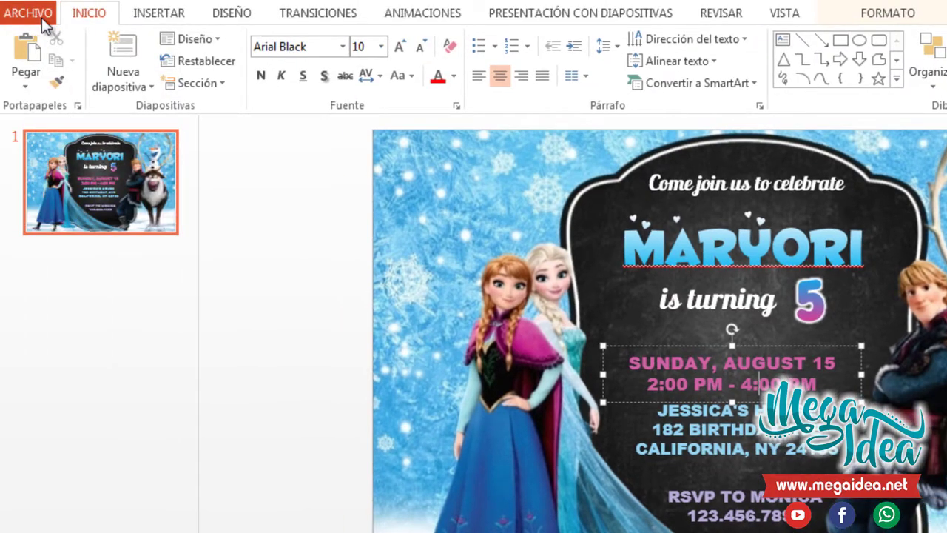
Step: Save Invitation-Frozen.jpg as a JPEG image on the Desktop, exporting only the current slide
click(41, 18)
click(80, 214)
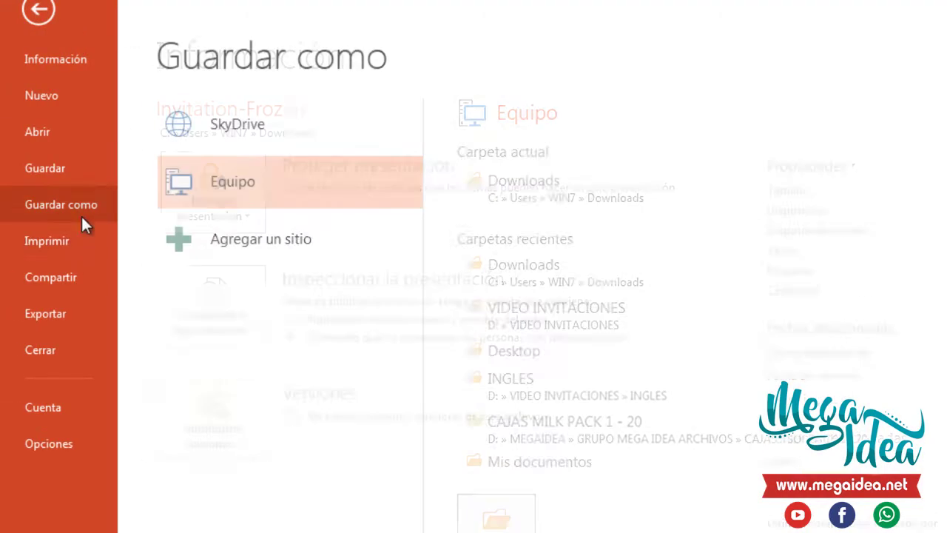
click(525, 355)
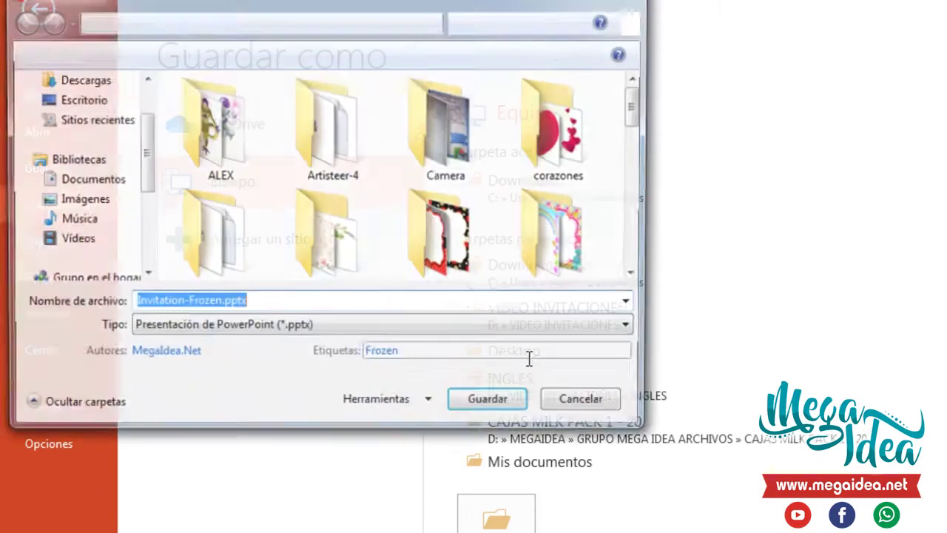
click(276, 329)
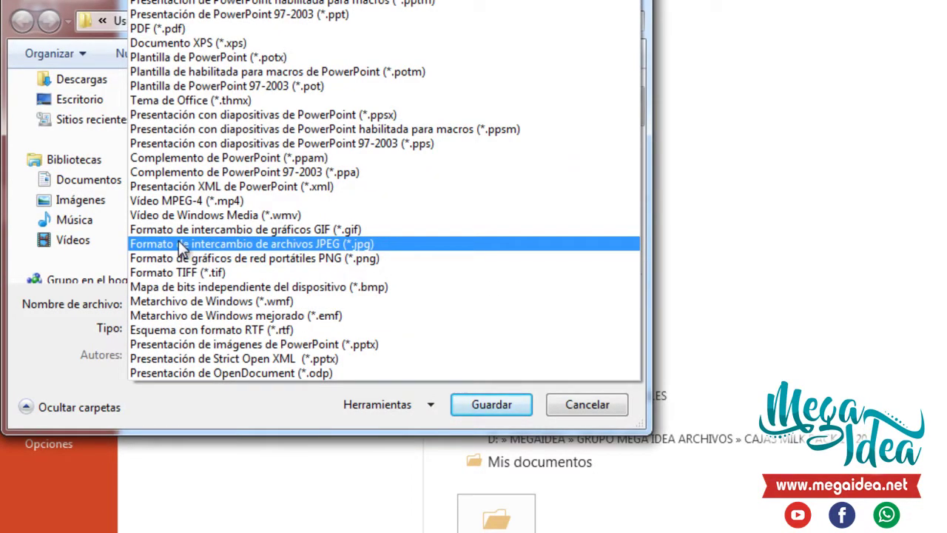
click(361, 248)
click(486, 412)
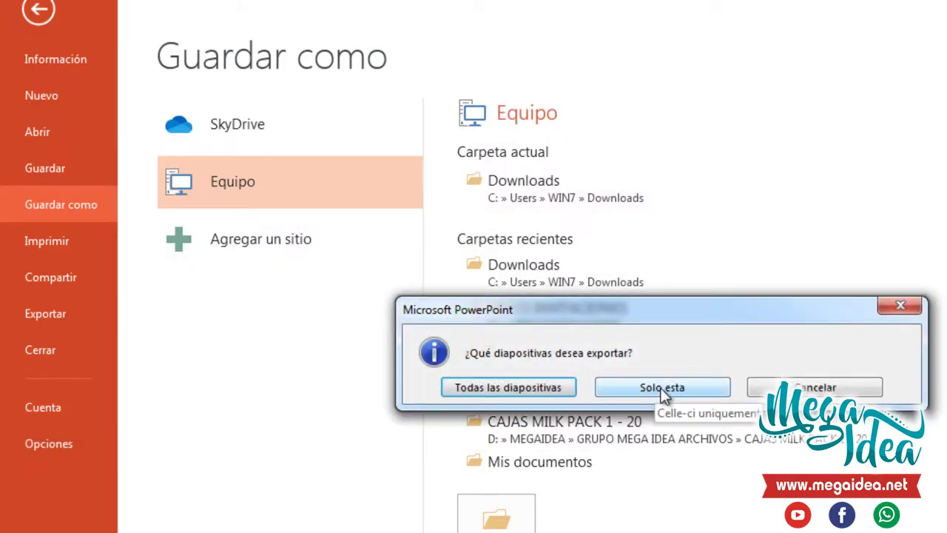
click(659, 393)
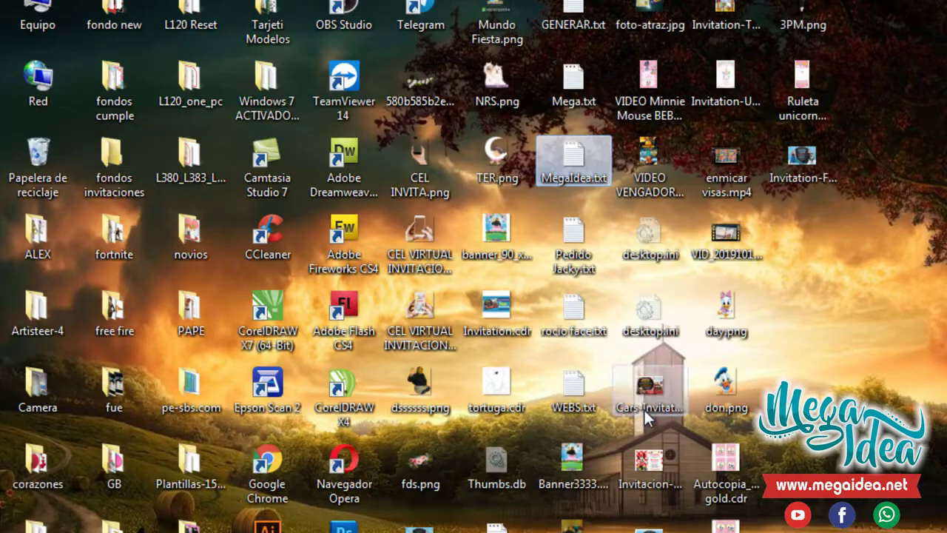
Step: Open Invitation-Frozen.jpg from the desktop, then highlight the note's 'It's that easy' paragraph
click(812, 171)
double_click(810, 165)
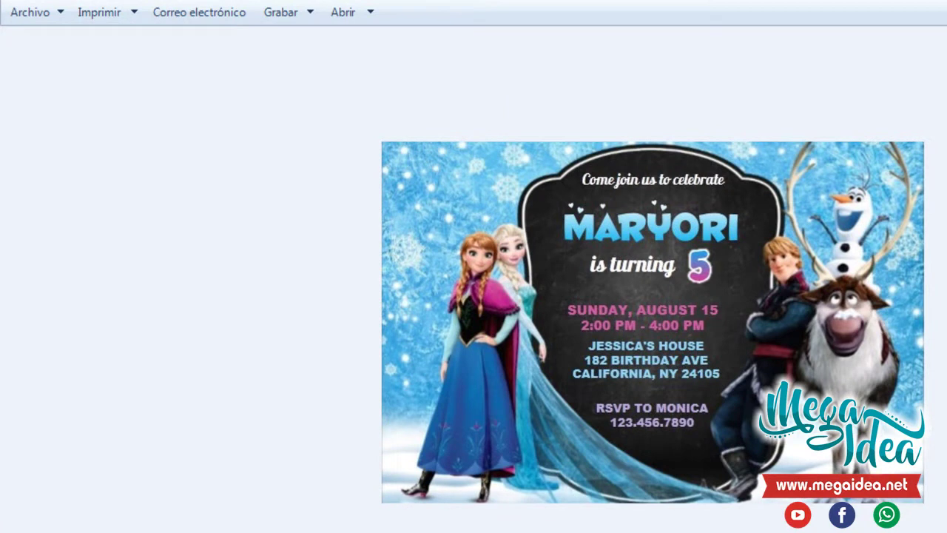
key(alt+Tab)
scroll(777, 296, down, 1)
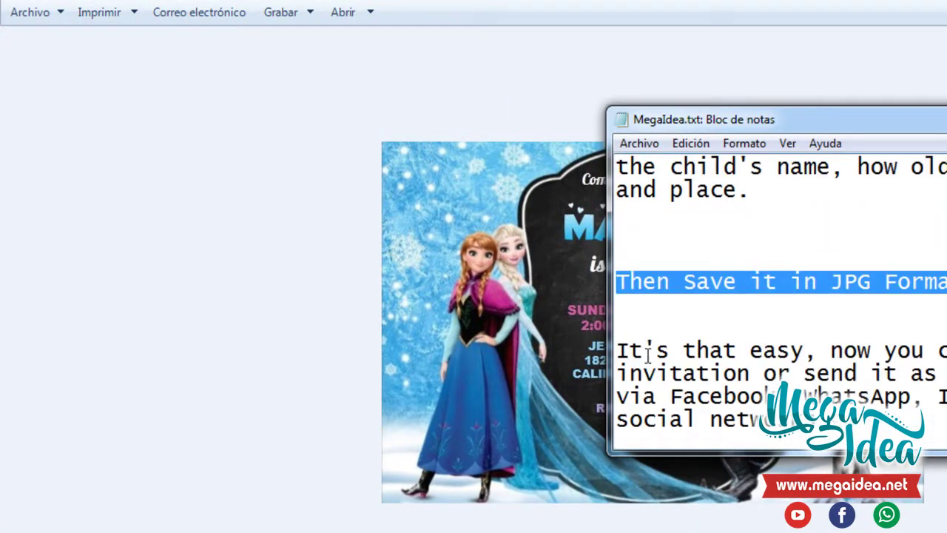
drag(620, 351, 944, 419)
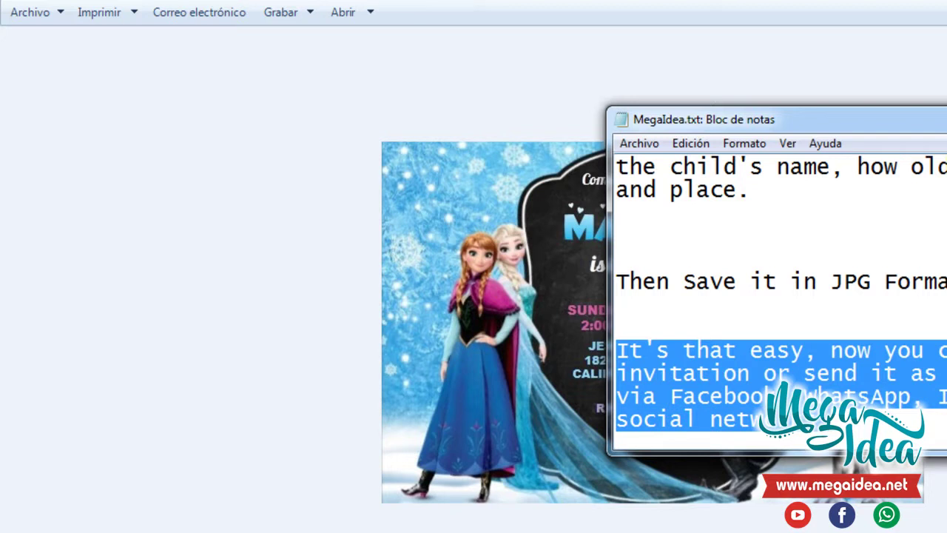
scroll(781, 294, down, 1)
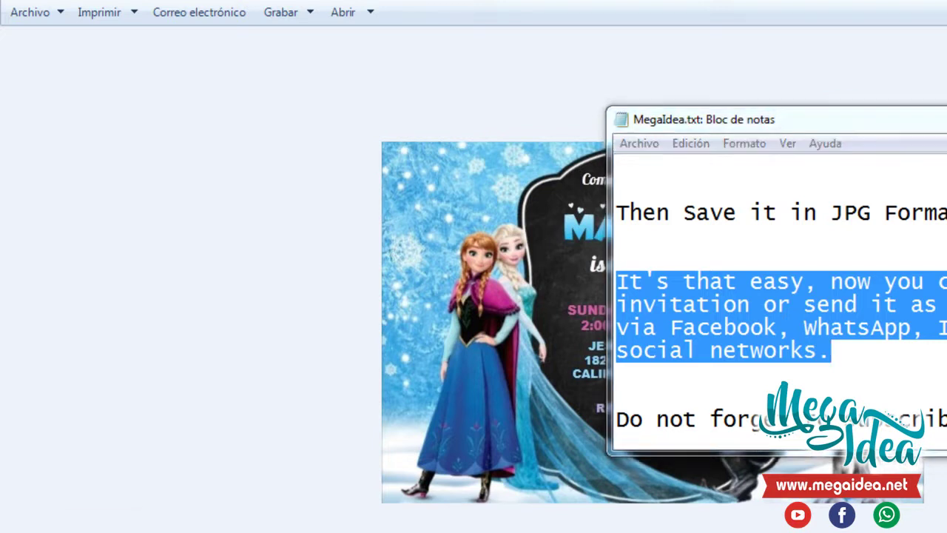
Step: Highlight the note's 'Do not forget' and channel lines, then bring the Frozen invitation page forward
scroll(473, 296, up, 4)
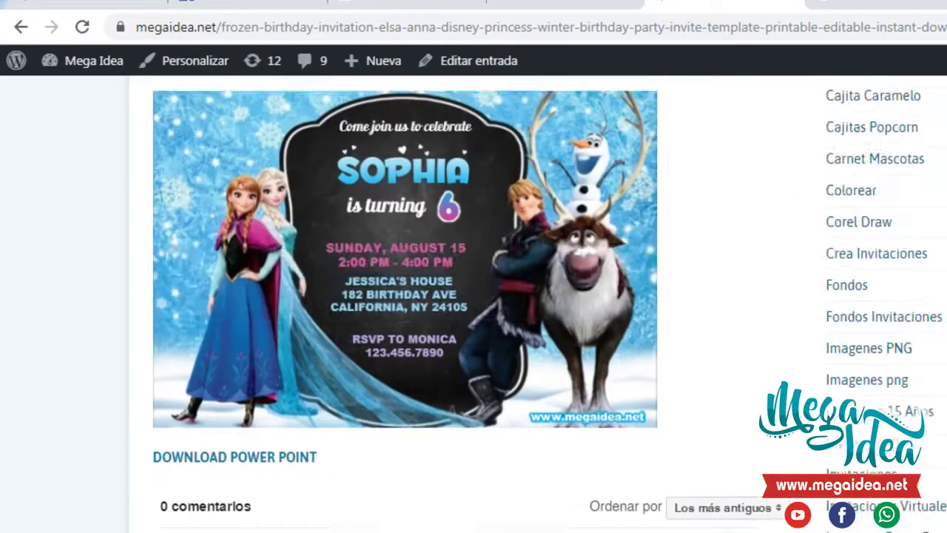
scroll(474, 295, up, 6)
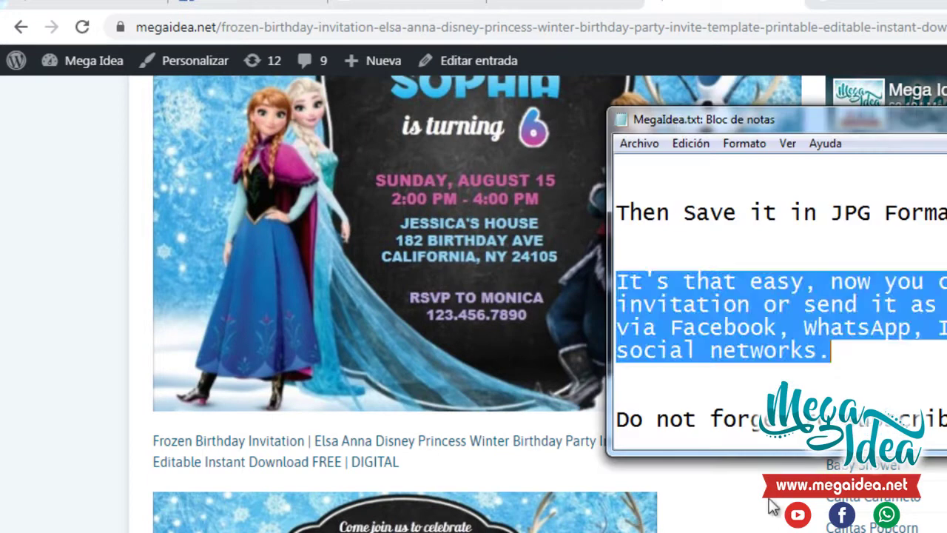
drag(939, 419, 667, 401)
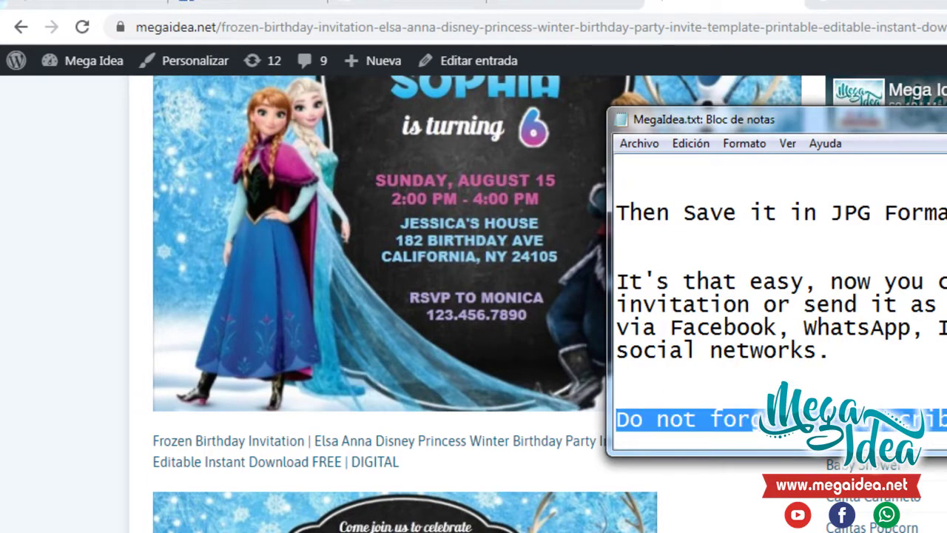
scroll(777, 295, down, 2)
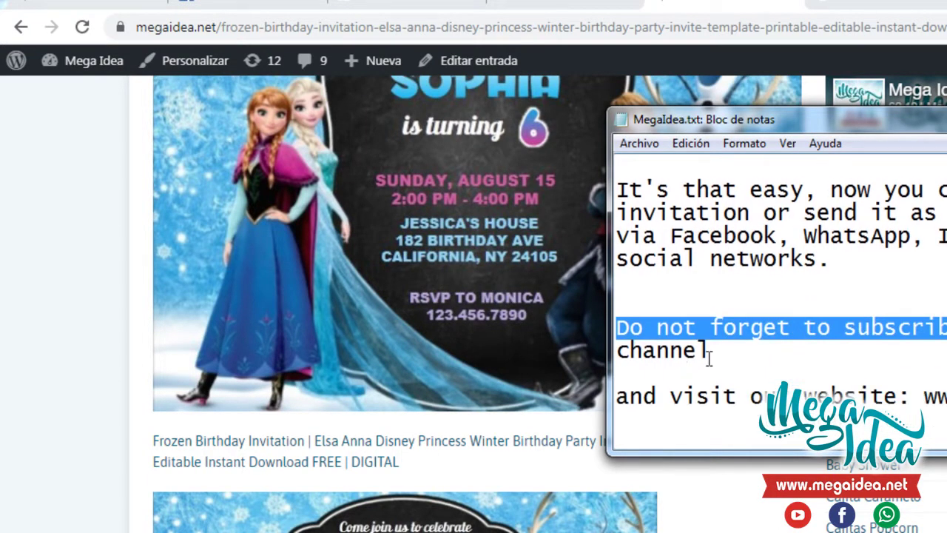
drag(709, 353, 616, 327)
click(547, 460)
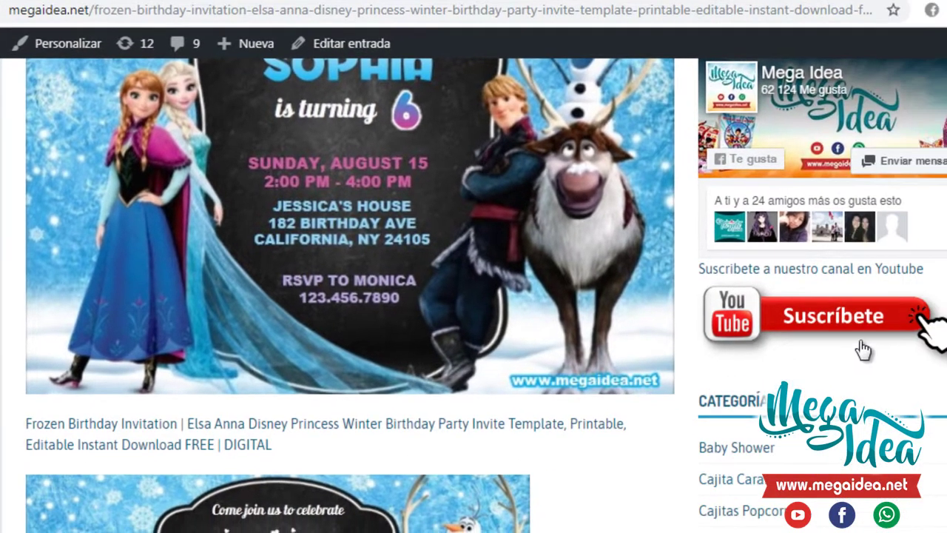
Step: Open the Mega Idea YouTube channel, turn on all notifications, and show its Videos list
click(812, 318)
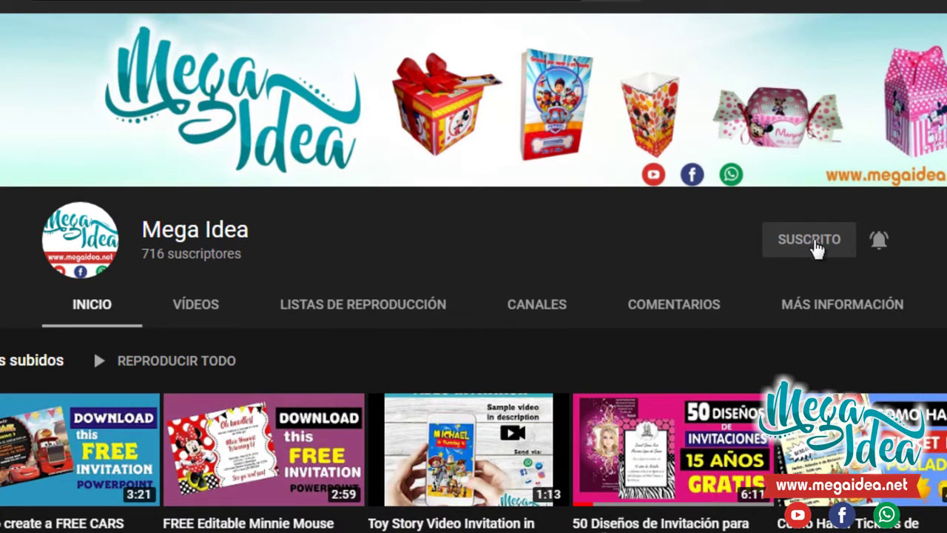
click(877, 243)
click(188, 315)
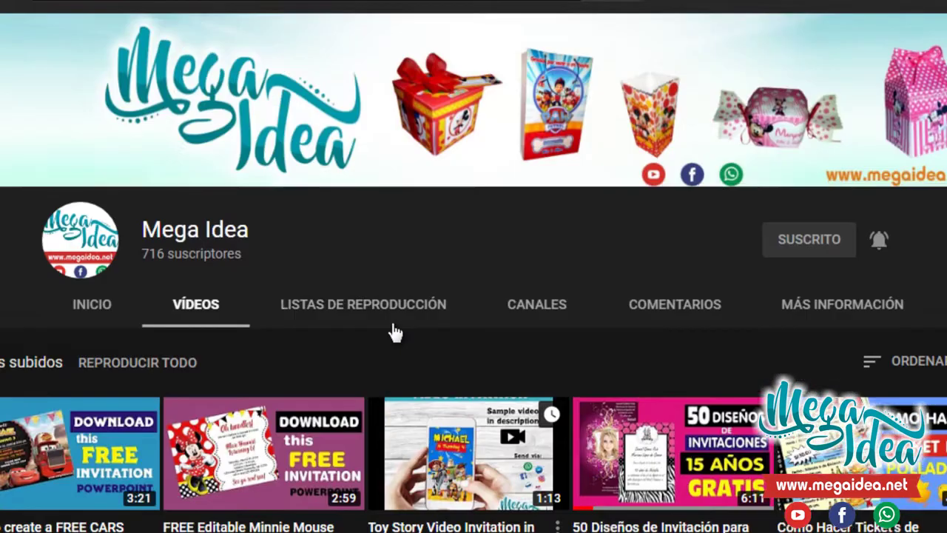
Step: Scroll down through the channel's uploaded videos
scroll(394, 333, down, 4)
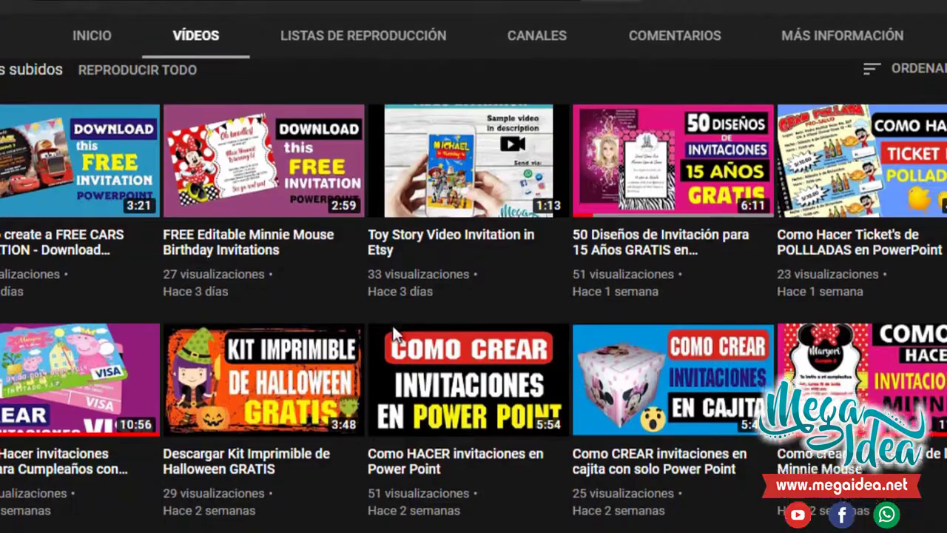
scroll(394, 333, down, 2)
scroll(394, 333, down, 3)
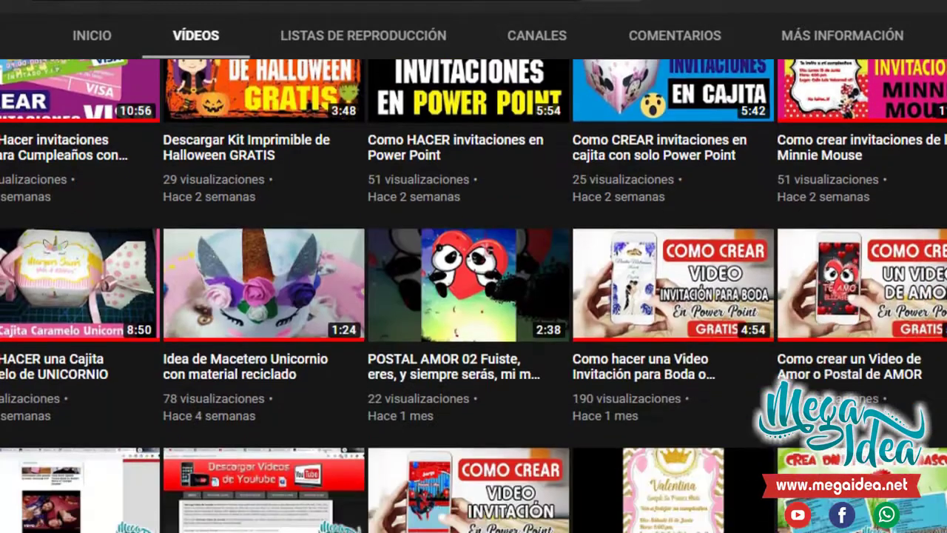
scroll(474, 296, down, 3)
scroll(473, 296, down, 2)
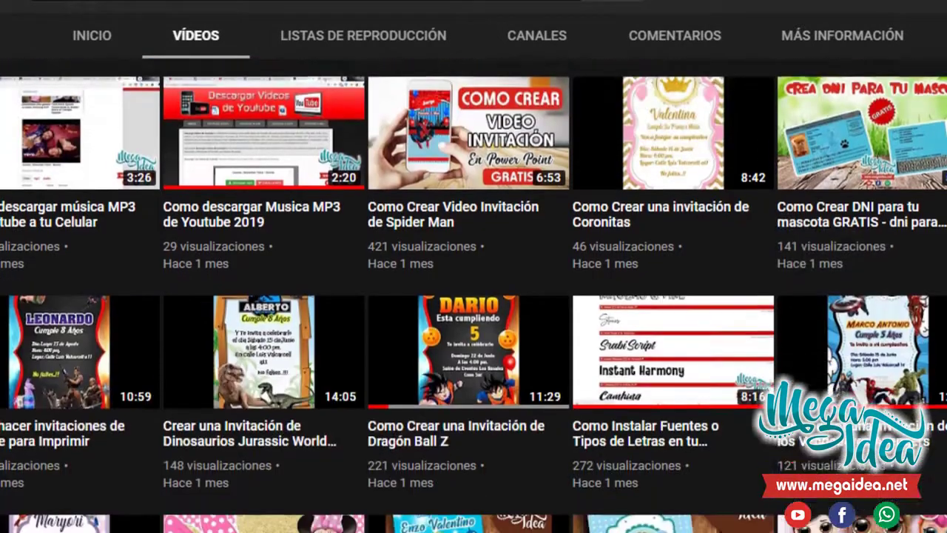
scroll(474, 296, down, 1)
scroll(473, 295, down, 4)
scroll(473, 296, down, 4)
scroll(473, 296, down, 2)
scroll(474, 296, down, 2)
scroll(473, 296, down, 1)
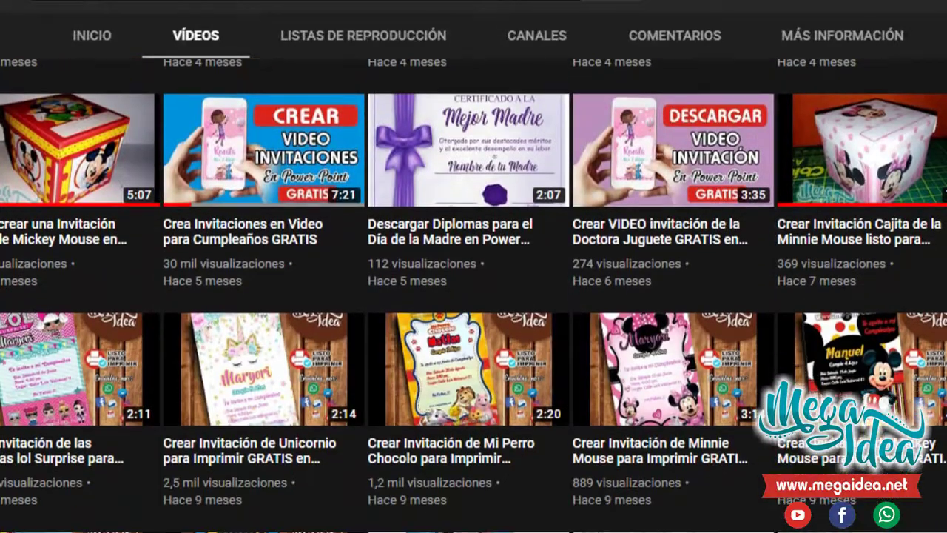
scroll(474, 296, down, 1)
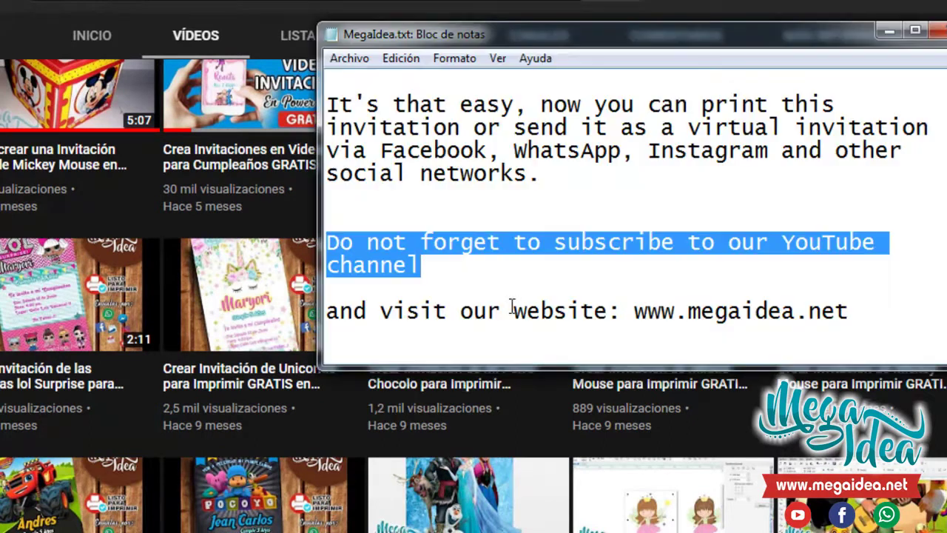
Step: Select the megaidea.net address in the note and run a Google search for it
click(514, 311)
mouse_move(327, 314)
mouse_down()
mouse_move(827, 316)
mouse_move(635, 314)
mouse_up()
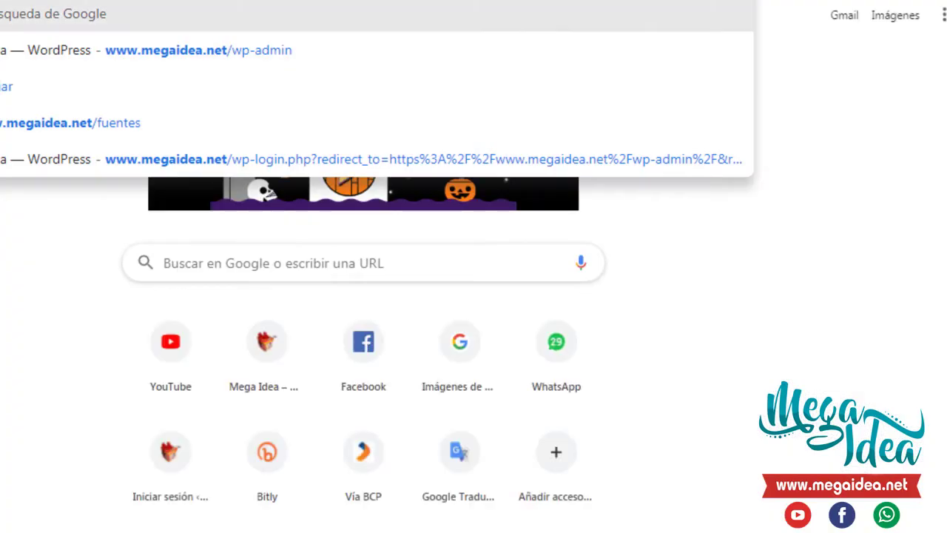
click(10, 8)
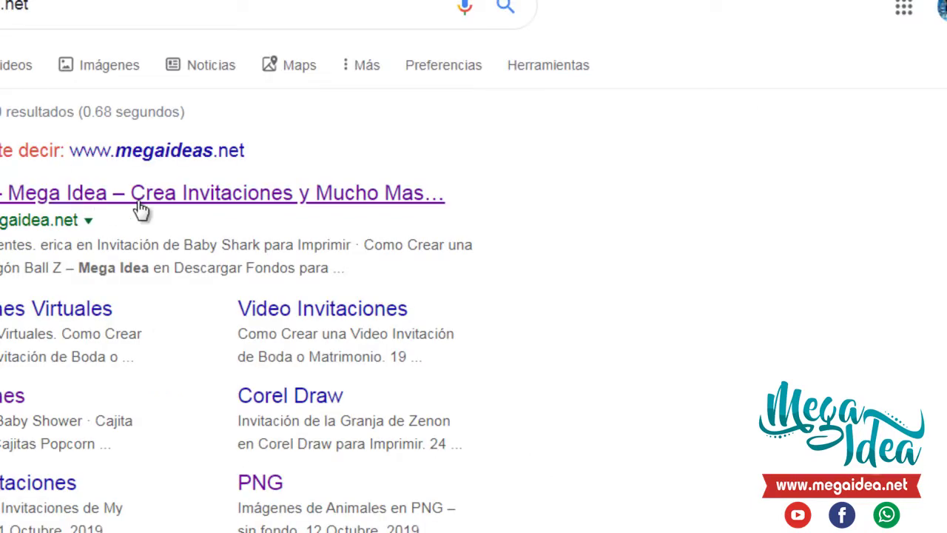
Step: Open the Mega Idea site from the search results and scroll down its post listing
click(135, 198)
scroll(261, 289, down, 4)
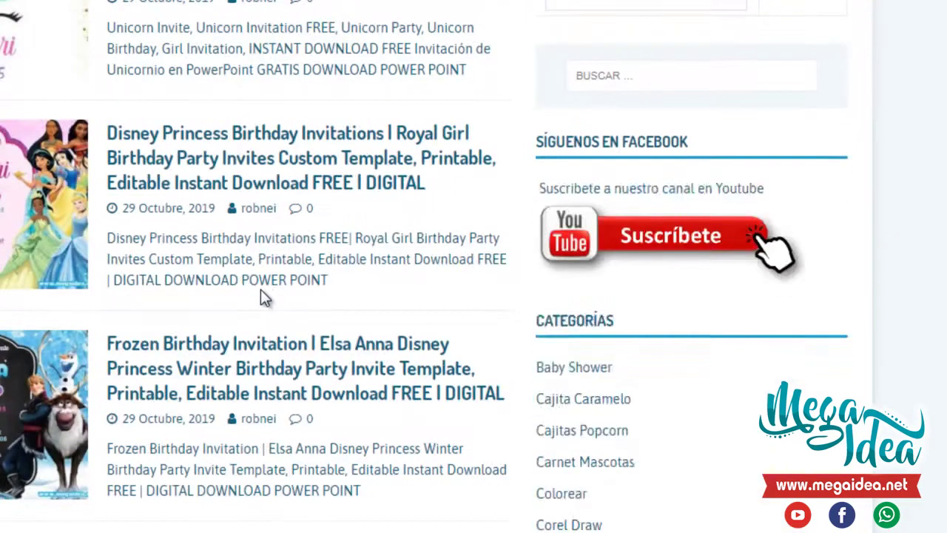
scroll(292, 307, down, 3)
scroll(292, 307, down, 4)
scroll(293, 305, down, 4)
scroll(296, 307, down, 5)
scroll(294, 309, down, 5)
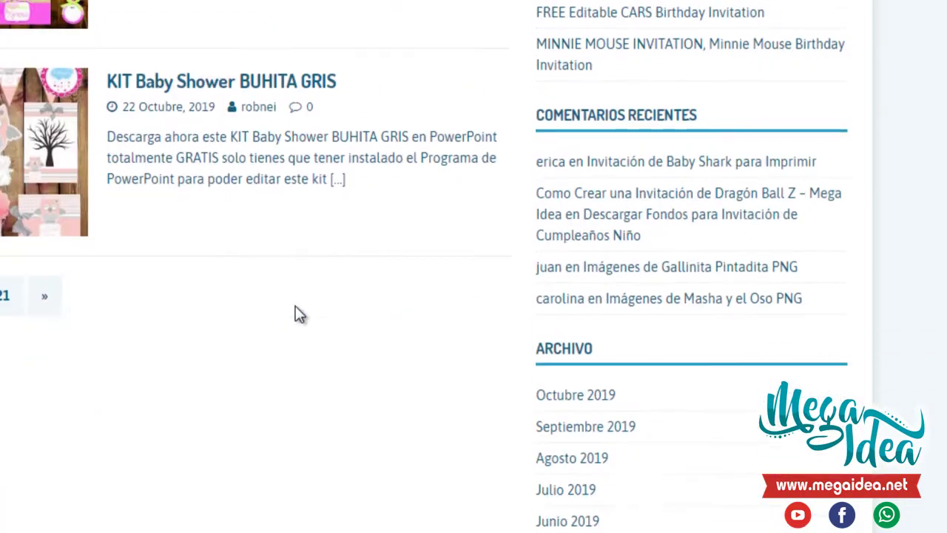
Step: Advance to the next page of posts and scroll down to the pagination
click(44, 296)
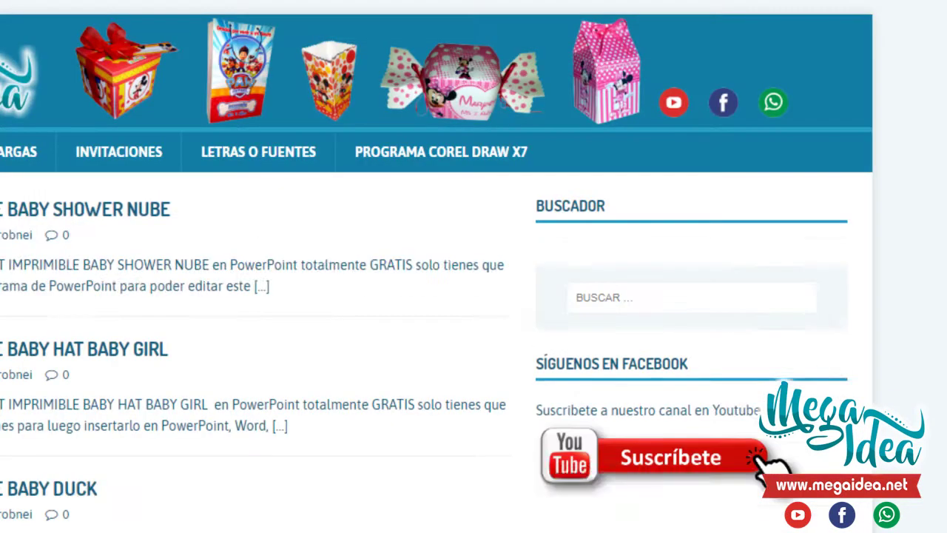
scroll(323, 376, down, 4)
scroll(260, 419, down, 2)
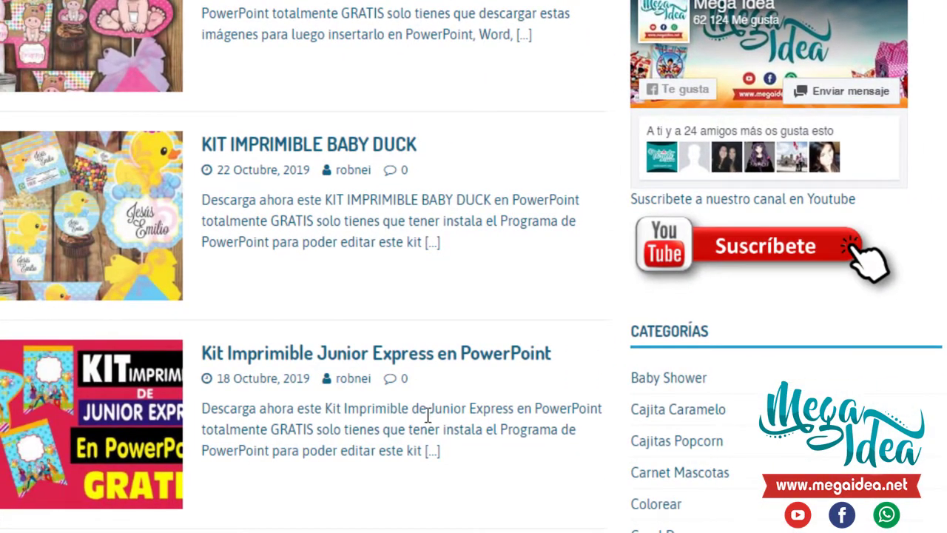
scroll(547, 392, down, 6)
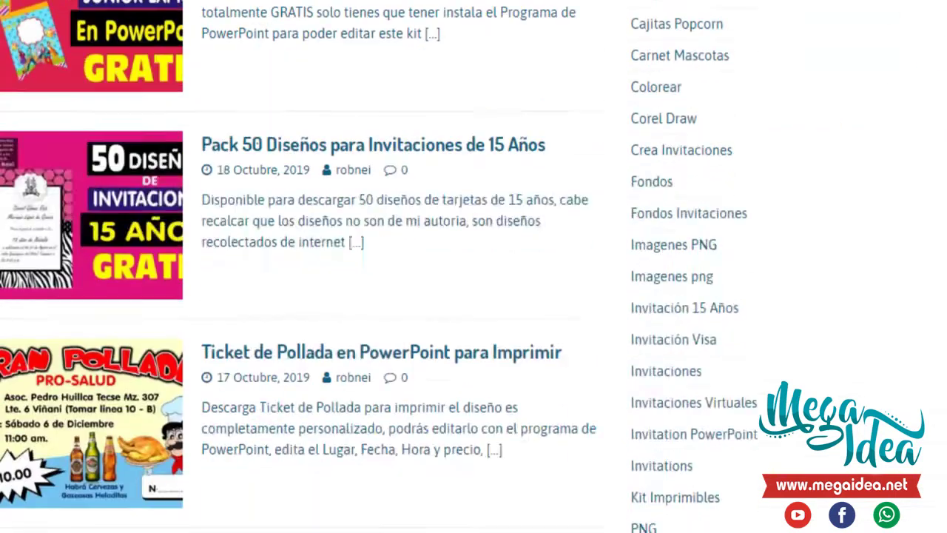
scroll(547, 392, down, 4)
scroll(547, 352, down, 2)
scroll(547, 353, down, 4)
scroll(547, 352, down, 3)
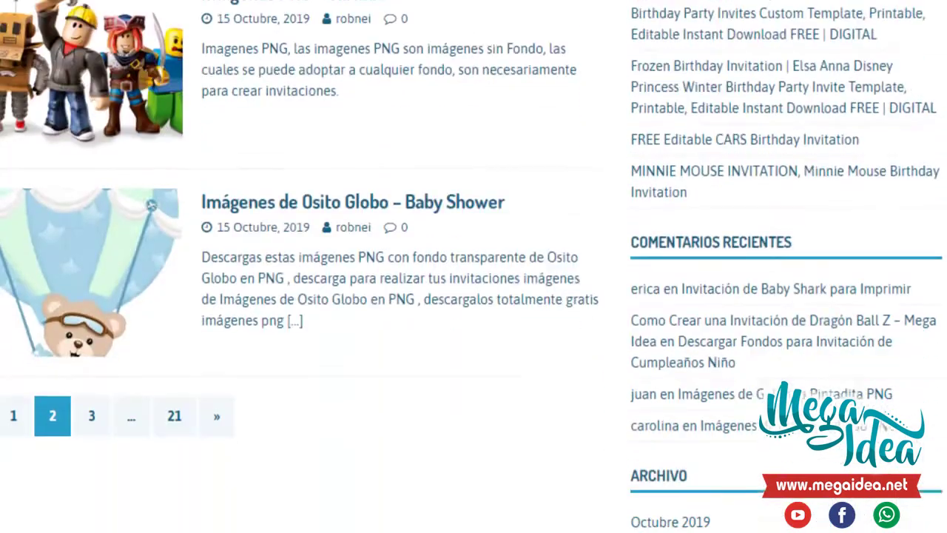
scroll(547, 352, down, 1)
Step: Go to page 3, showing the Minnie Mouse Roja PNG and Dragón Ball Z invitation posts
click(96, 379)
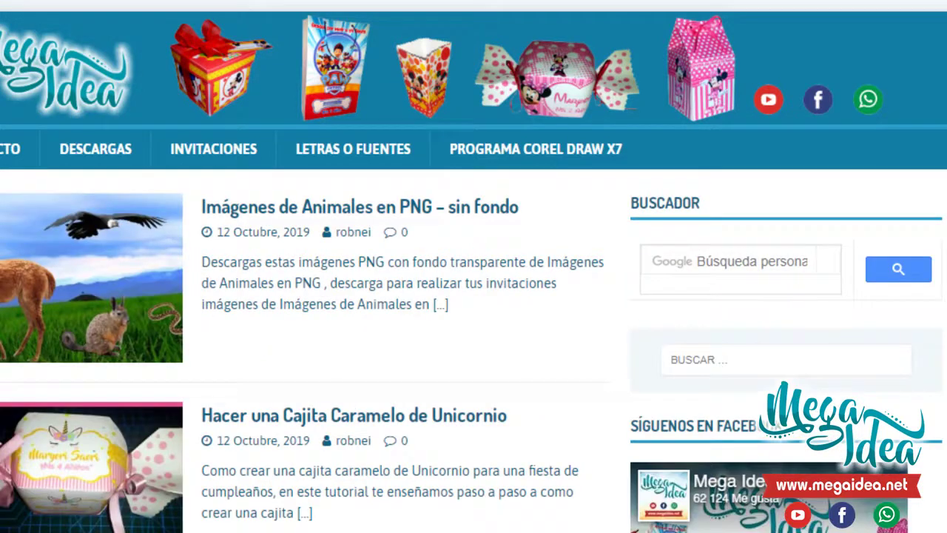
scroll(696, 281, down, 4)
scroll(696, 281, down, 3)
scroll(473, 266, down, 3)
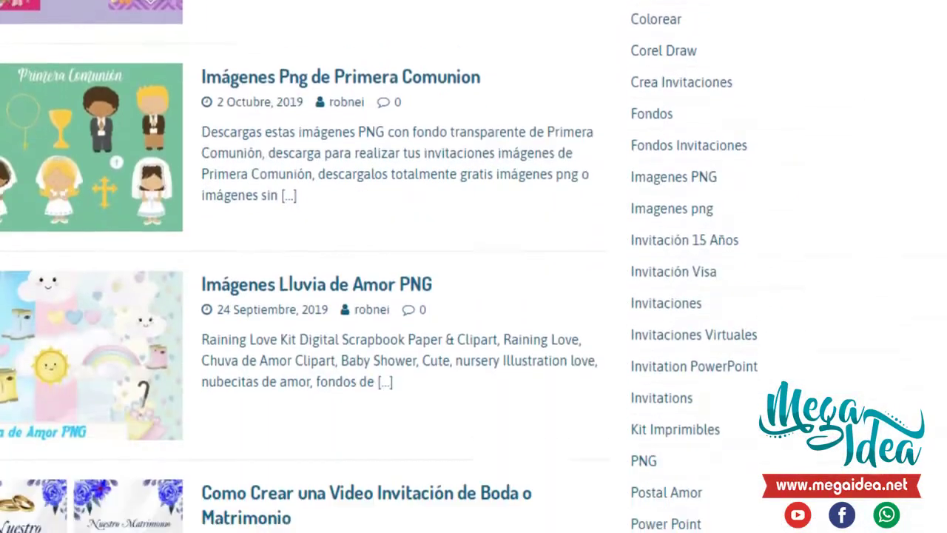
scroll(473, 266, down, 5)
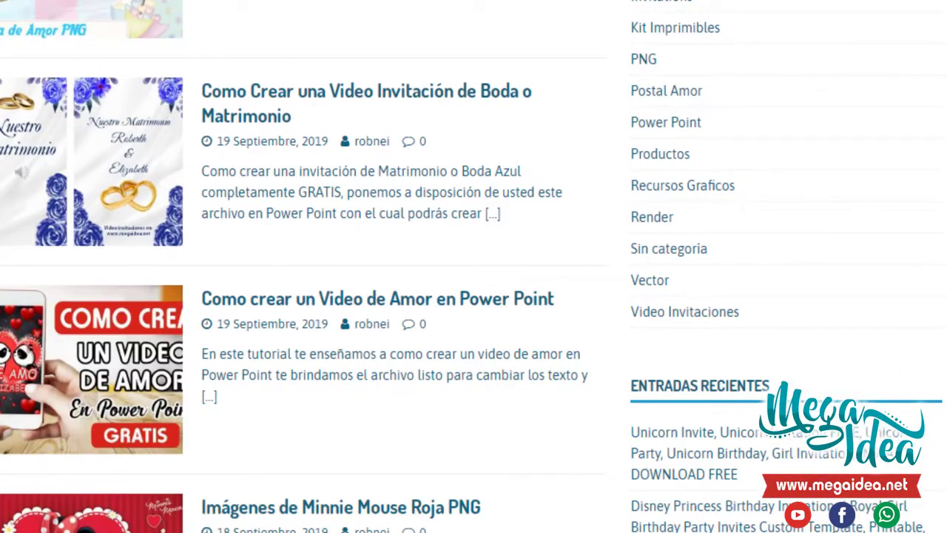
scroll(473, 266, down, 5)
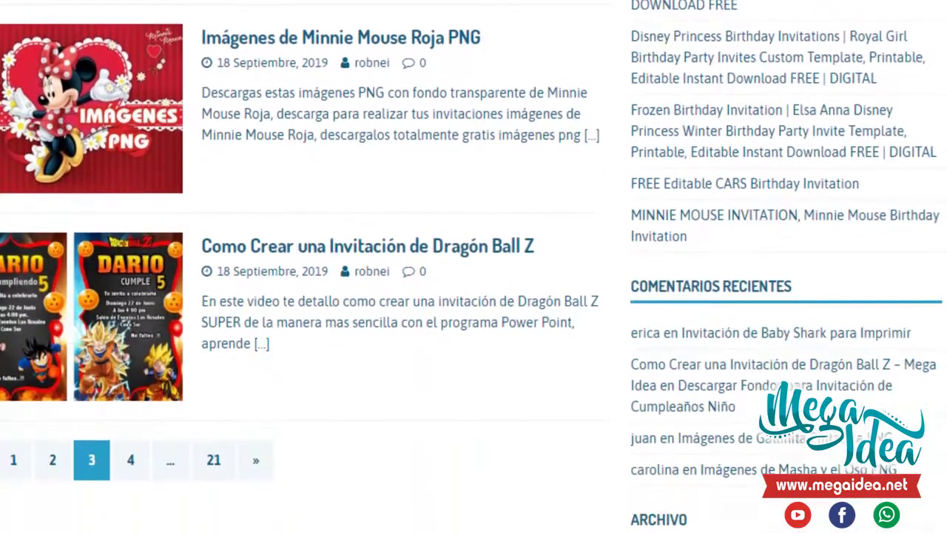